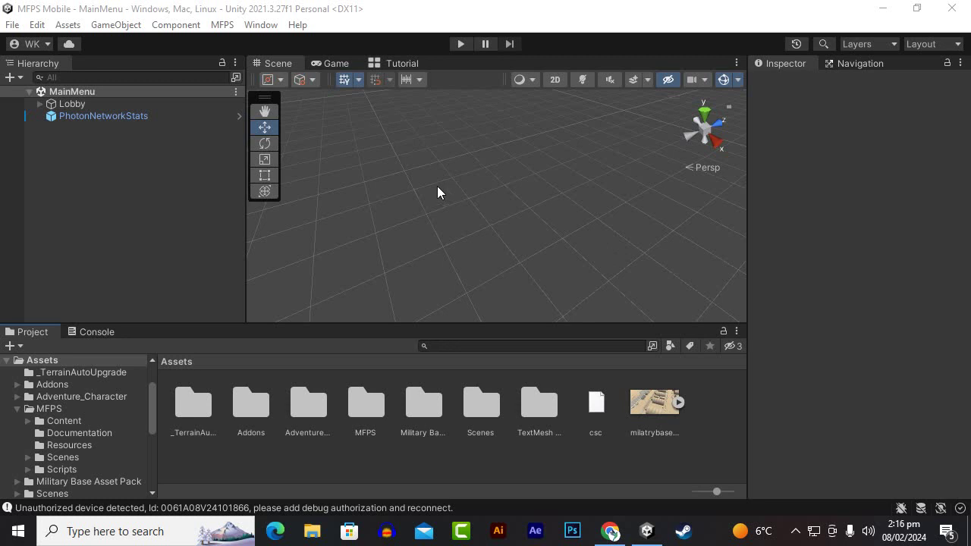
# Open the MFPS menu in the Unity menu bar to list its editor commands
pyautogui.click(215, 27)
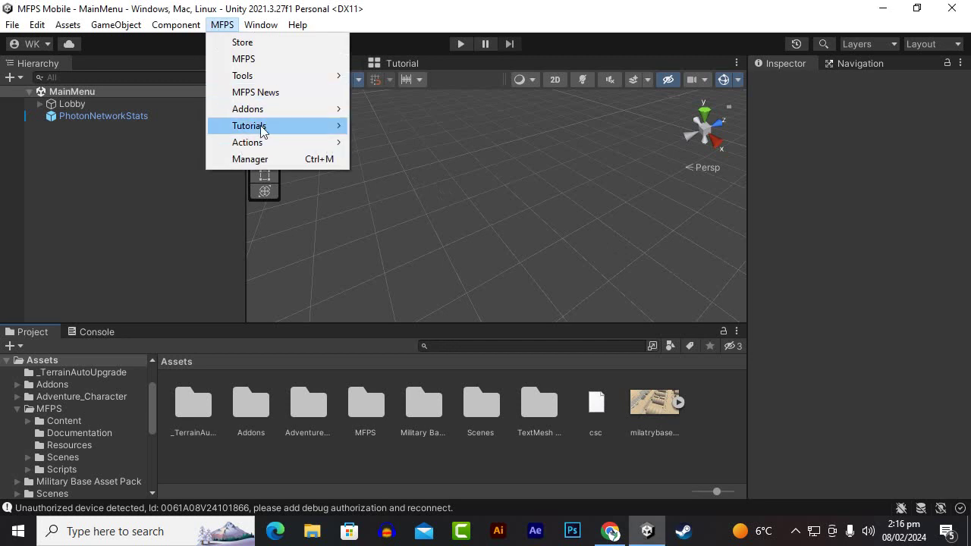
# Open the MFPS 2.0 welcome window on its Get Started page and nudge it slightly down
pyautogui.click(277, 59)
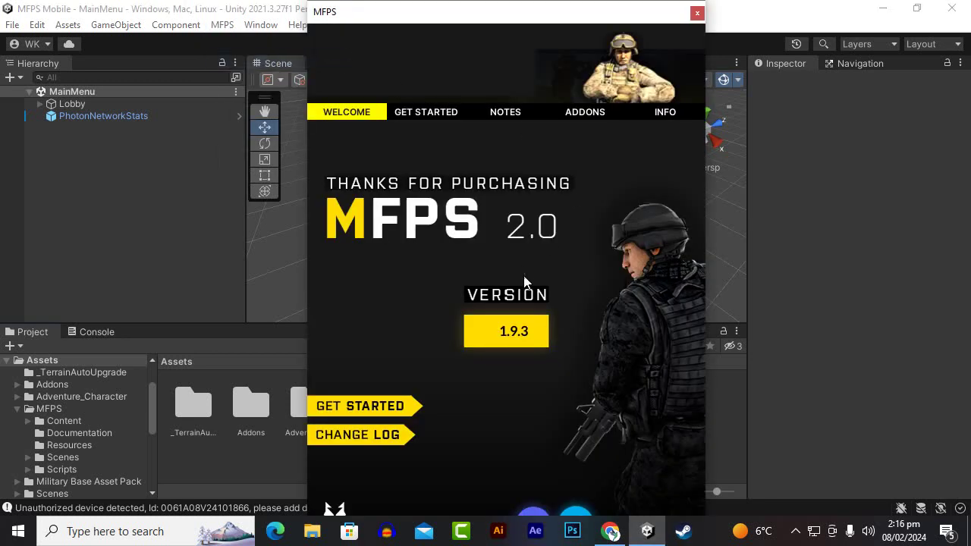
pyautogui.click(359, 406)
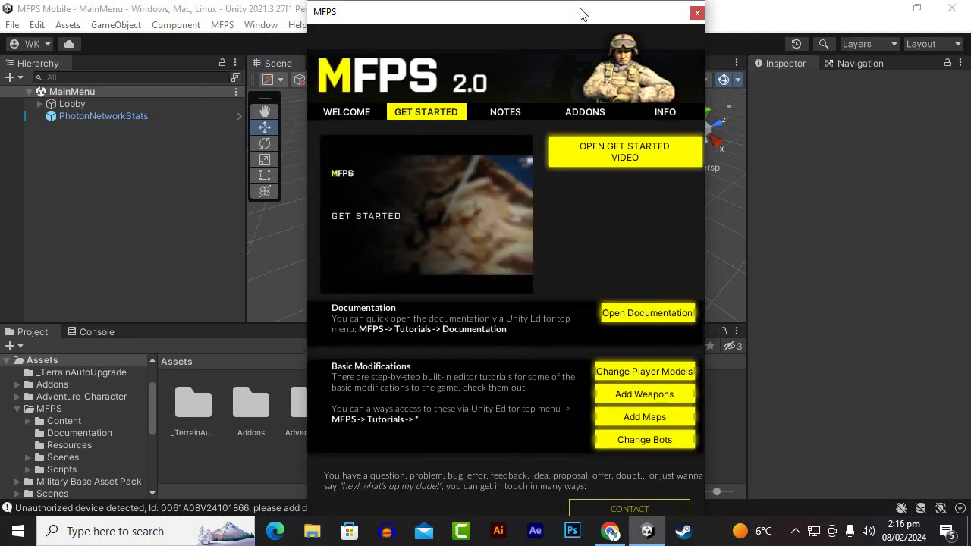
pyautogui.moveTo(580, 21); pyautogui.dragTo(576, 31)
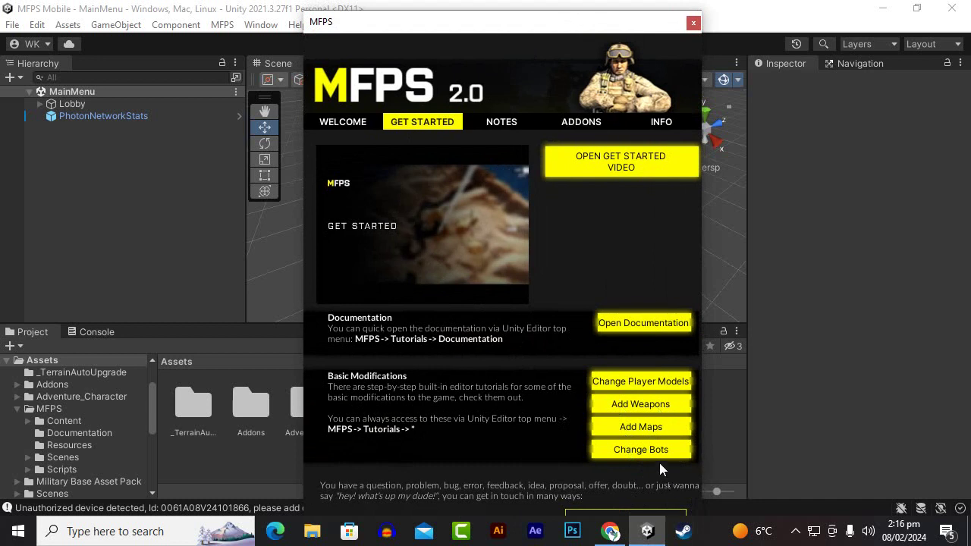
# Open the Add Weapons tutorial and scroll to the weapon-pack list at the bottom of the Weapon Model page
pyautogui.click(627, 409)
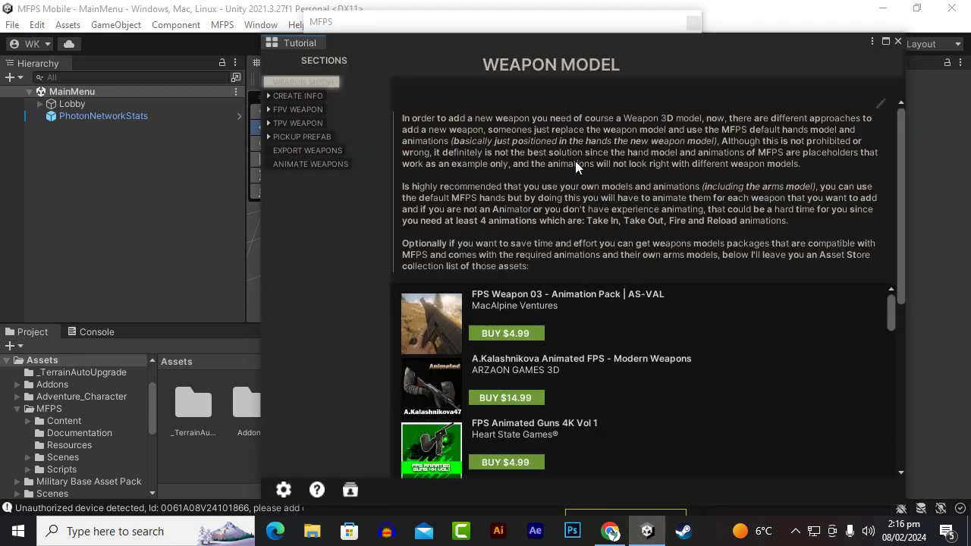
pyautogui.scroll(-2, 729, 238)
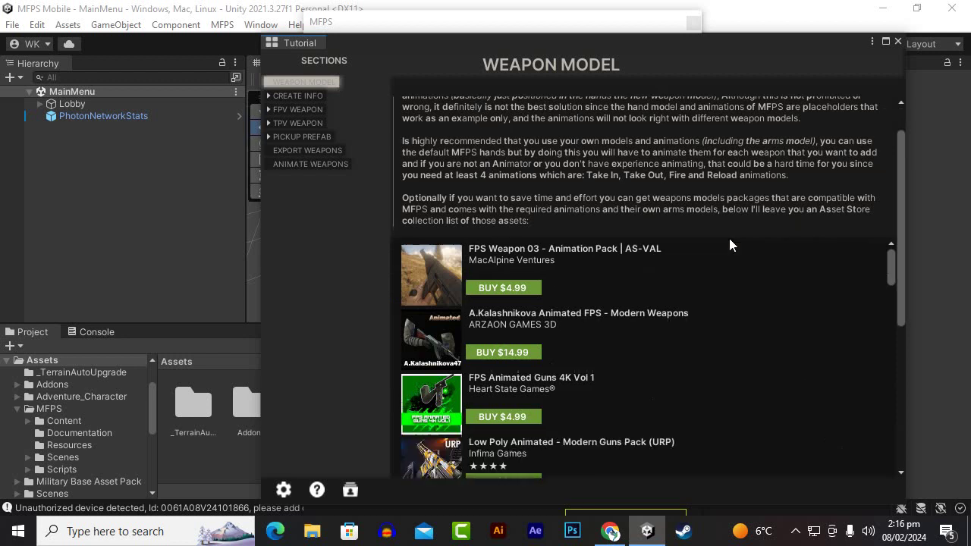
pyautogui.scroll(-5, 723, 262)
pyautogui.scroll(-2, 723, 262)
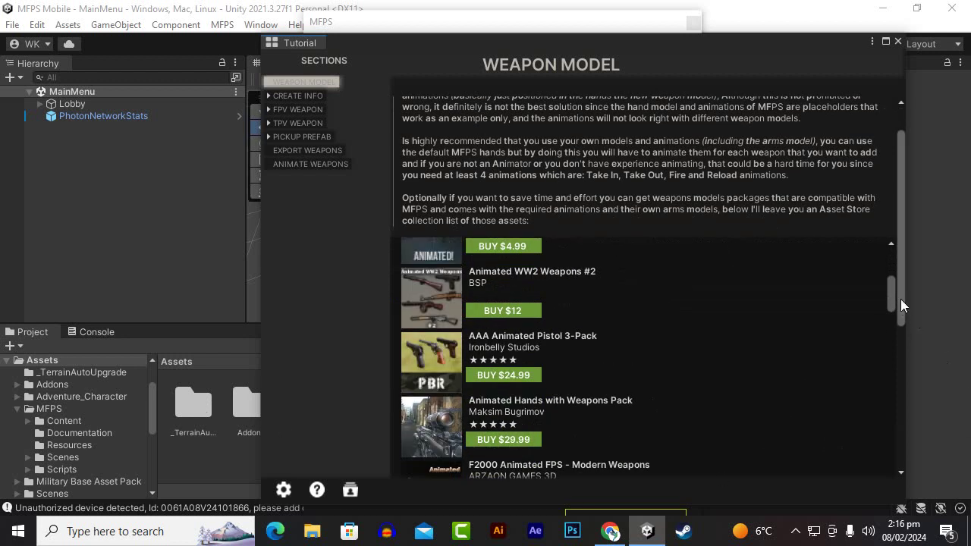
pyautogui.moveTo(900, 305); pyautogui.dragTo(904, 433)
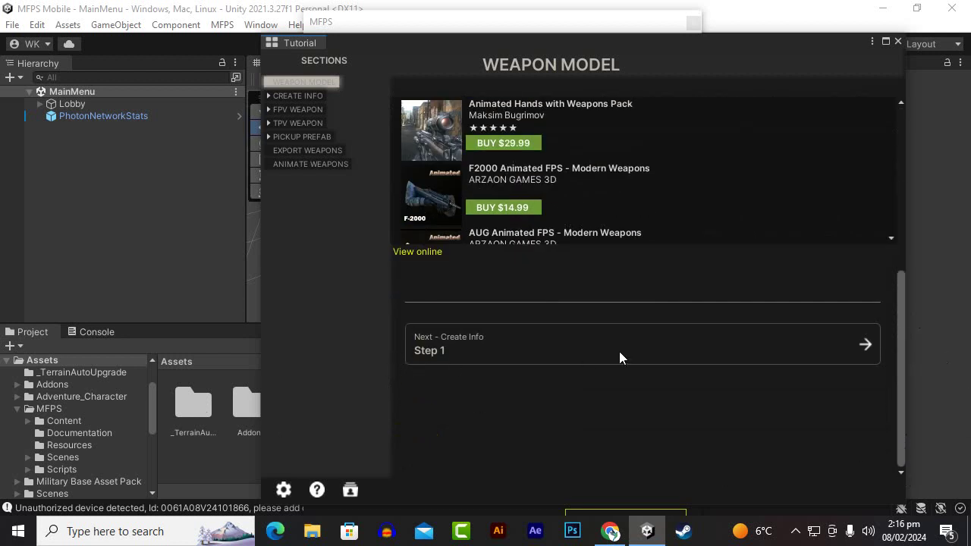
# Advance the Add Weapons tutorial through Create Info Steps 1 and 2, then close it
pyautogui.click(865, 348)
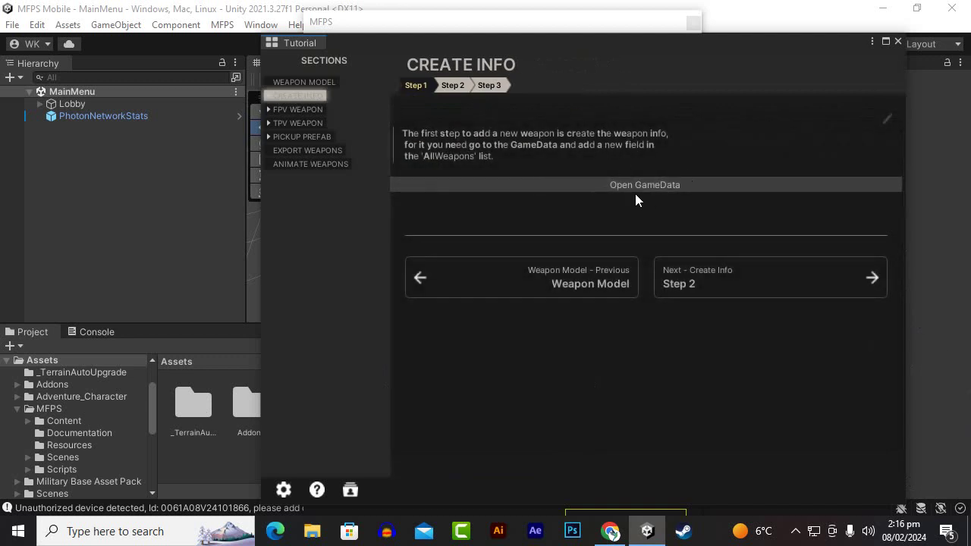
pyautogui.click(873, 277)
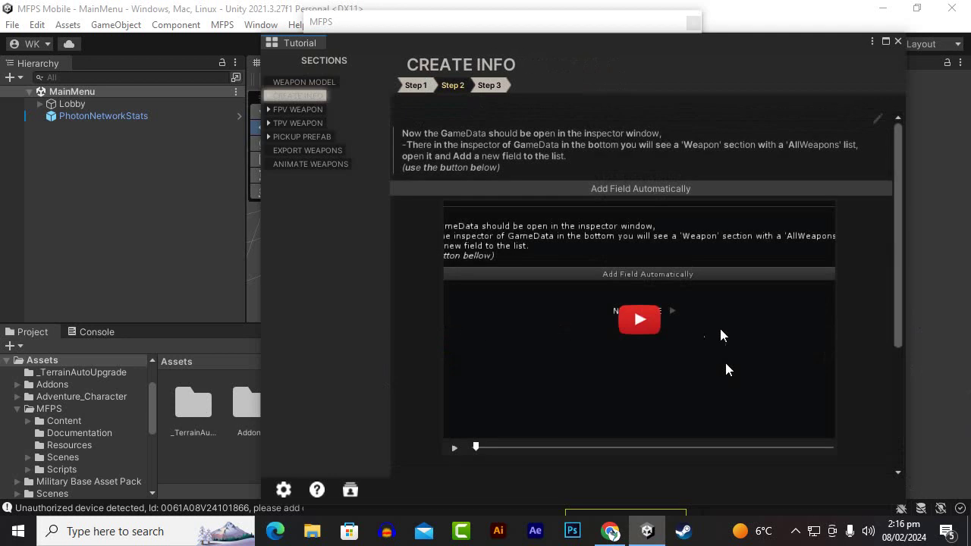
pyautogui.scroll(-3, 602, 383)
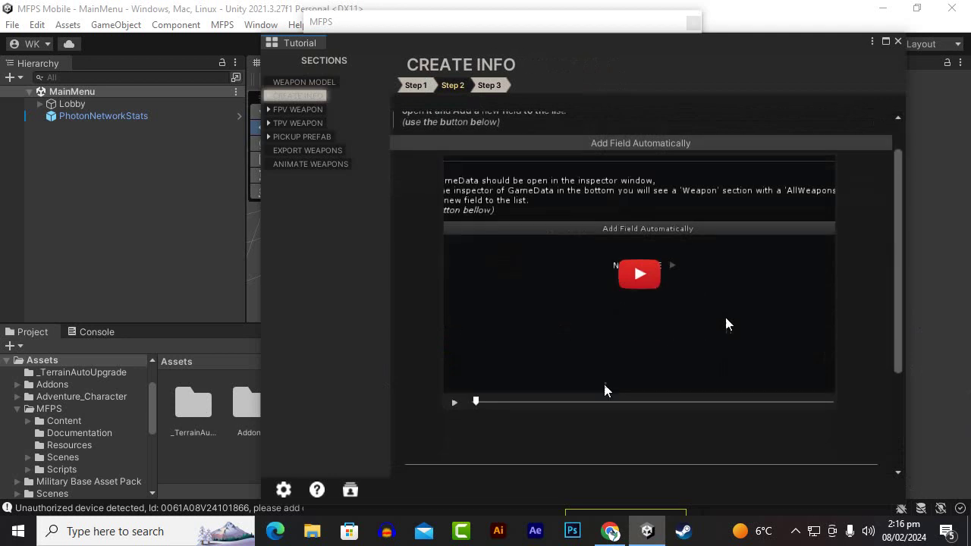
pyautogui.scroll(3, 600, 385)
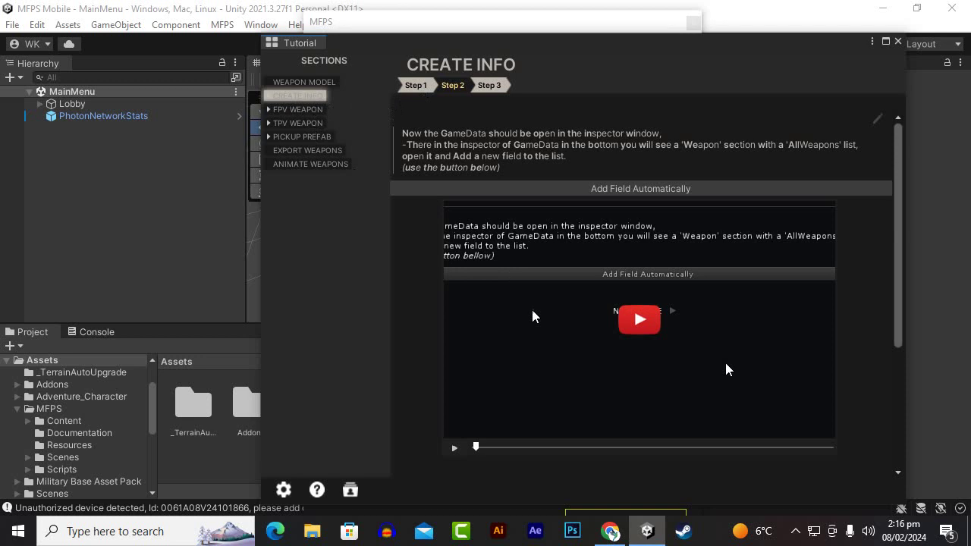
pyautogui.scroll(-5, 531, 315)
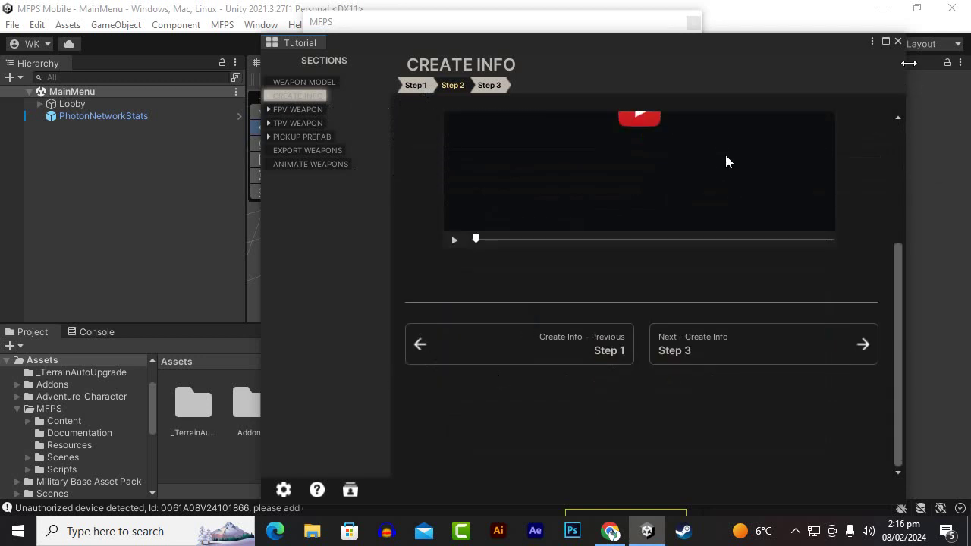
pyautogui.click(897, 42)
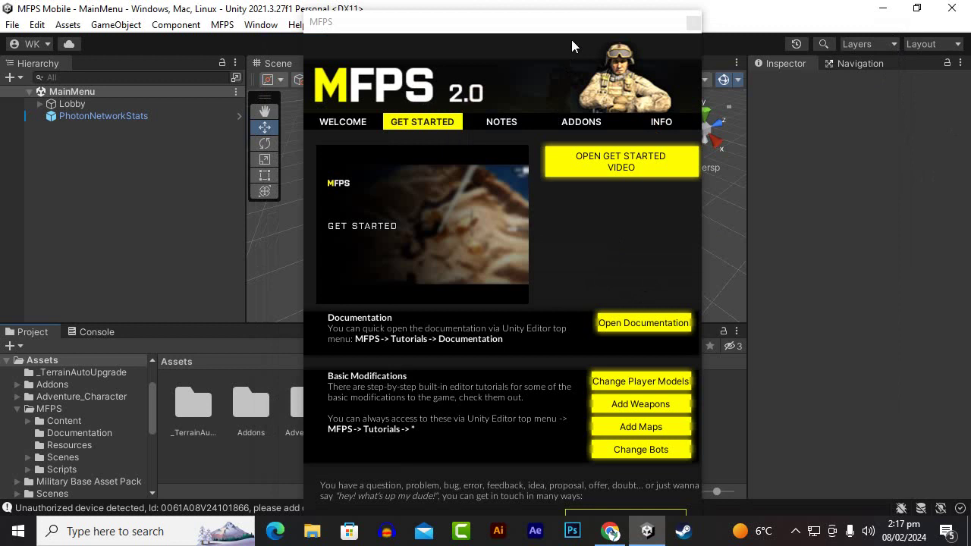
pyautogui.moveTo(575, 28); pyautogui.dragTo(582, 27)
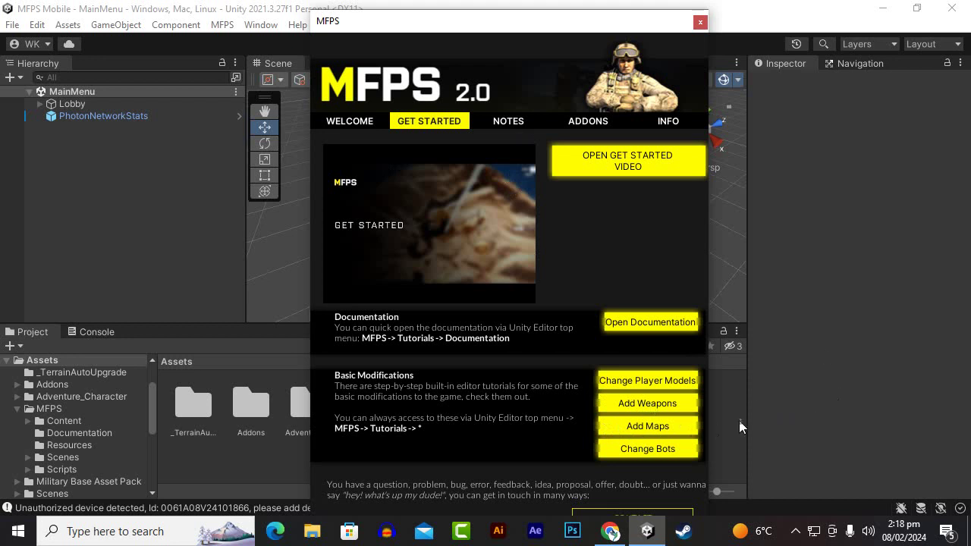
# Reopen the Add Weapons tutorial, browse its Weapon Model asset pack list, and close it again
pyautogui.click(633, 397)
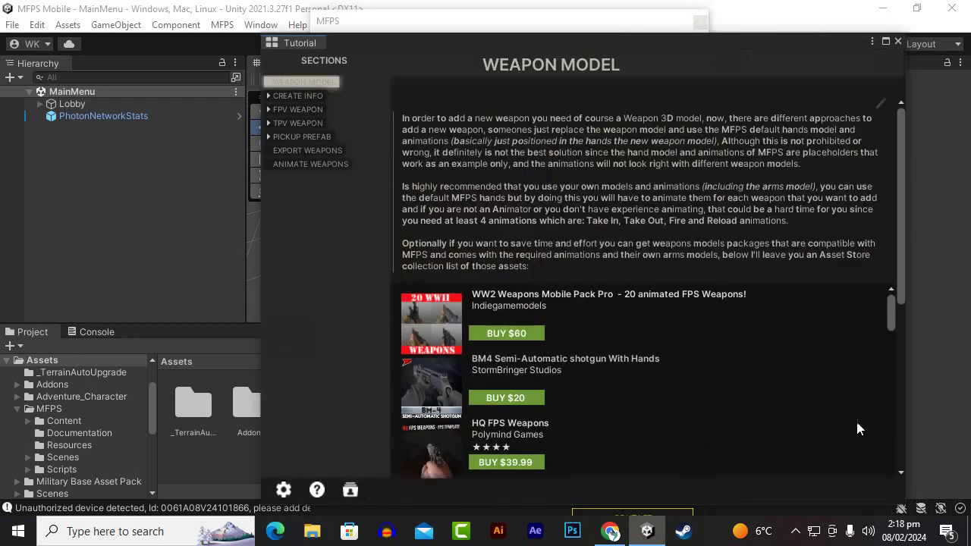
pyautogui.scroll(-1, 531, 326)
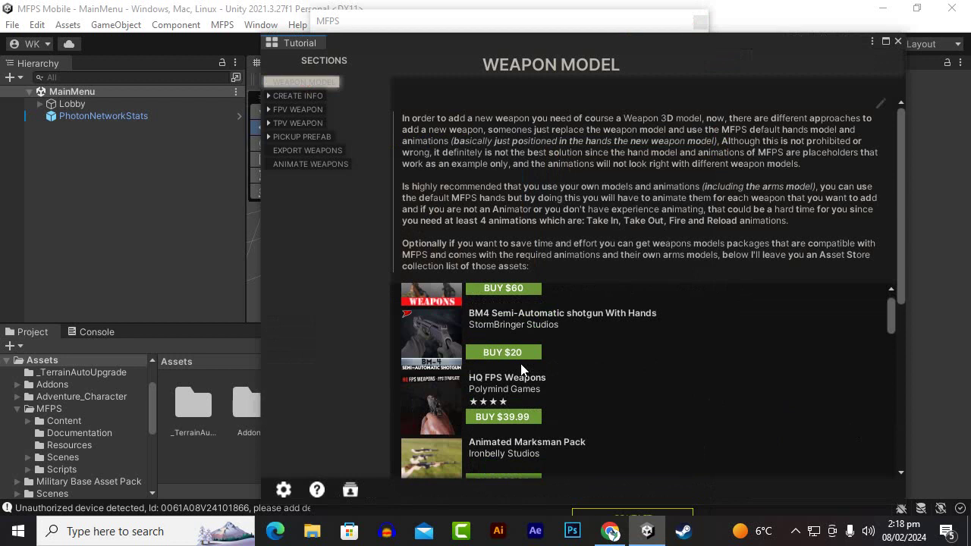
pyautogui.scroll(-5, 520, 363)
pyautogui.scroll(-2, 523, 356)
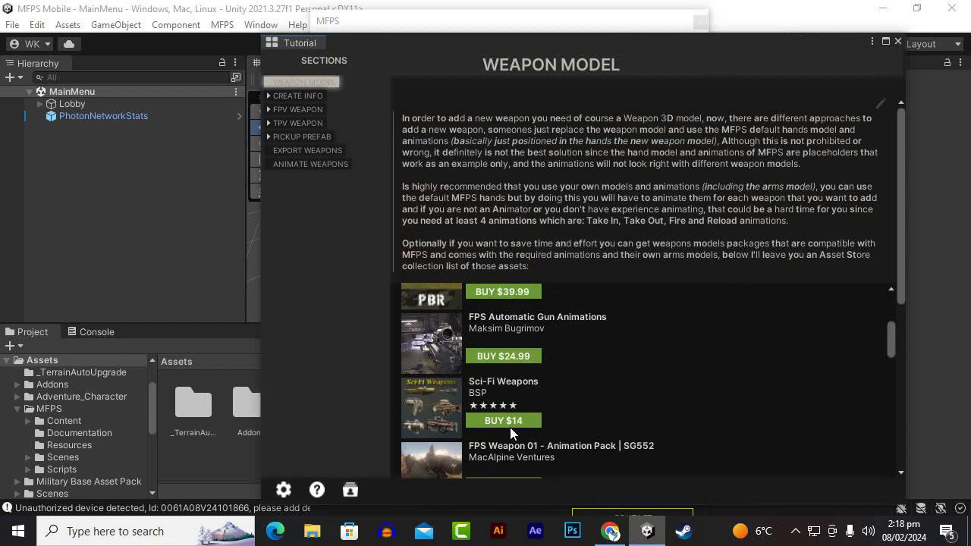
pyautogui.scroll(-2, 588, 414)
pyautogui.scroll(-2, 557, 342)
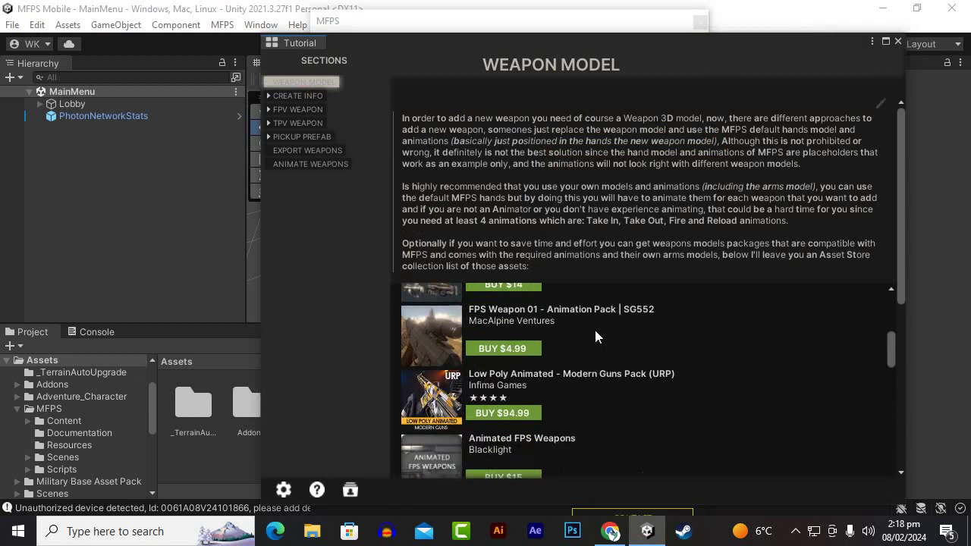
pyautogui.scroll(5, 595, 330)
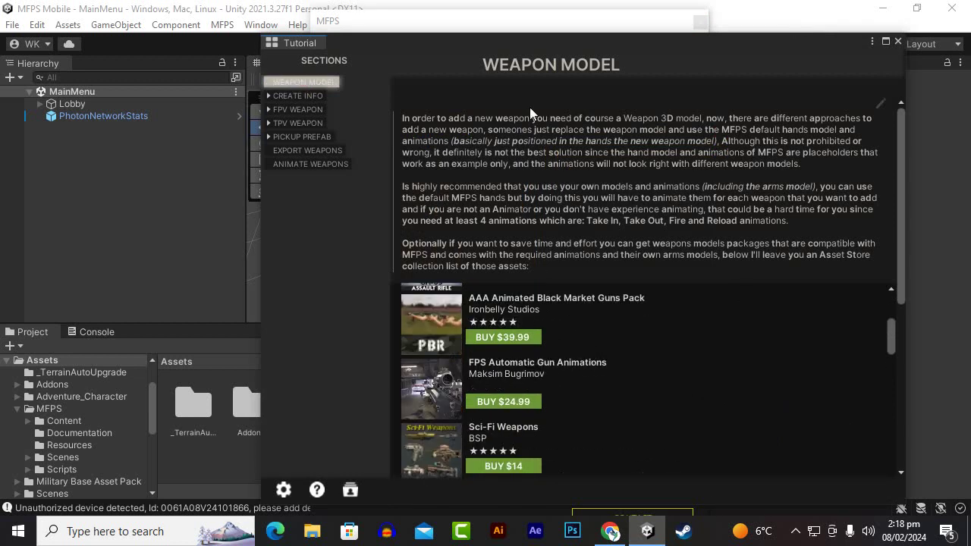
pyautogui.click(898, 41)
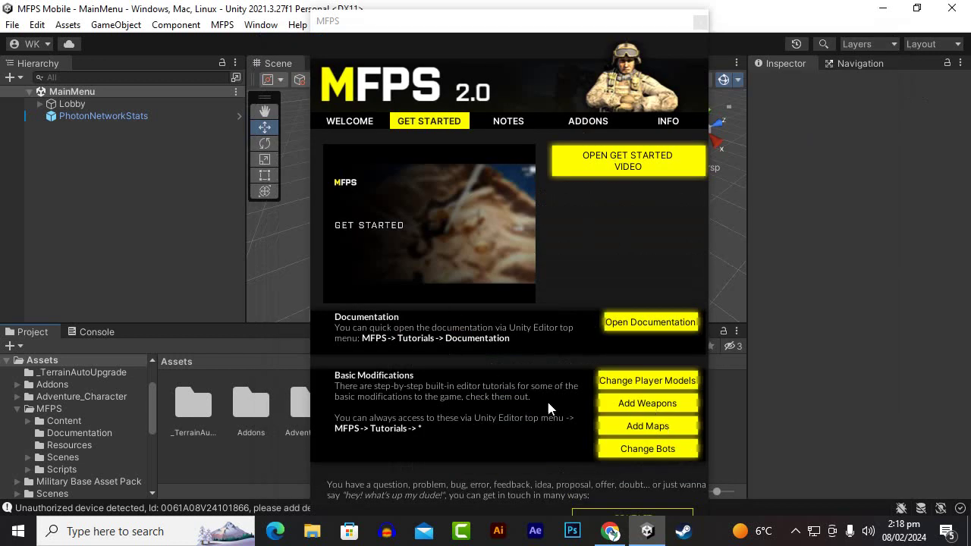
pyautogui.click(642, 449)
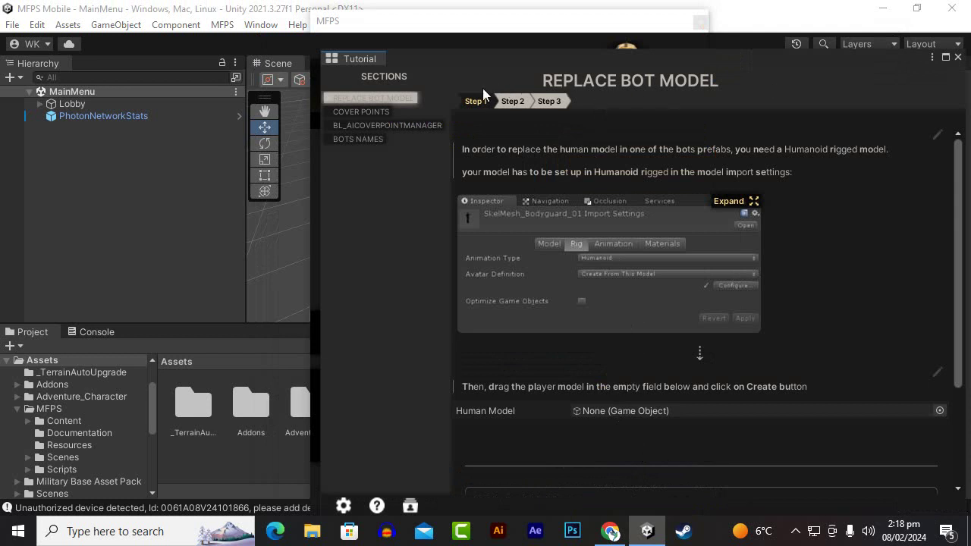
pyautogui.scroll(-1, 632, 428)
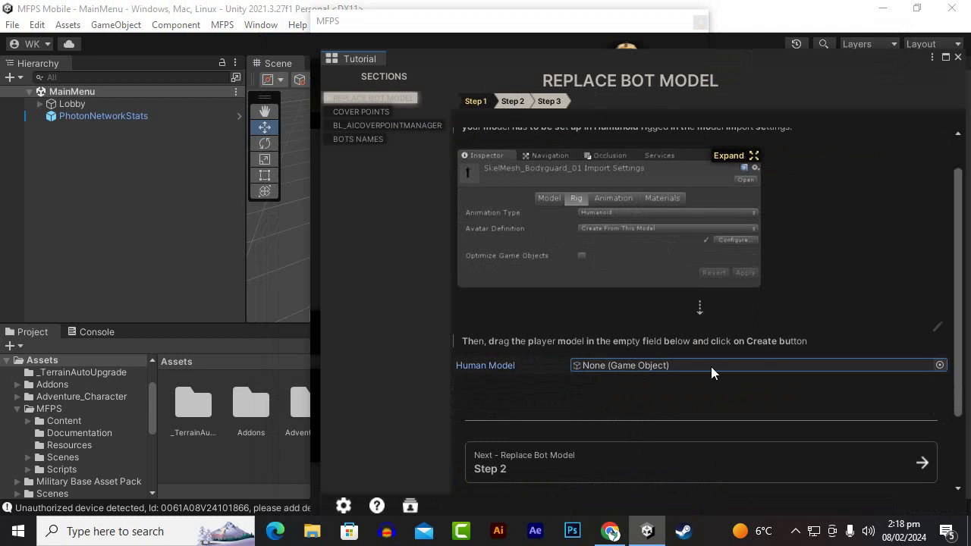
pyautogui.click(939, 365)
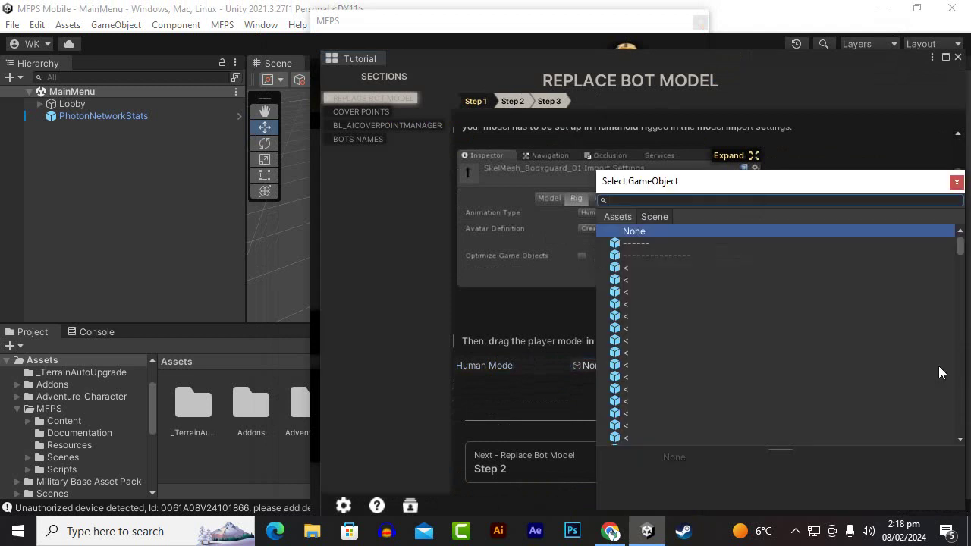
pyautogui.click(956, 182)
pyautogui.scroll(-2, 572, 317)
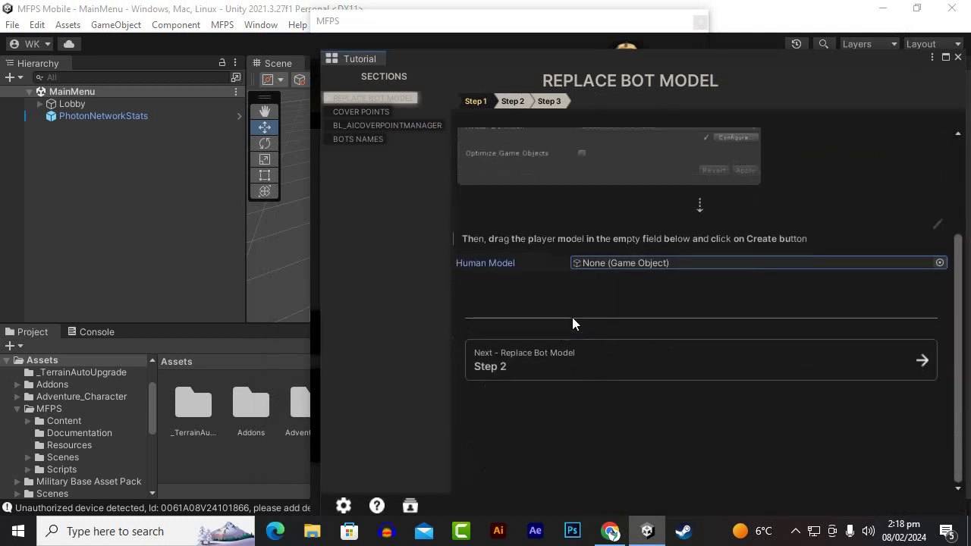
pyautogui.scroll(2, 554, 376)
pyautogui.scroll(1, 553, 376)
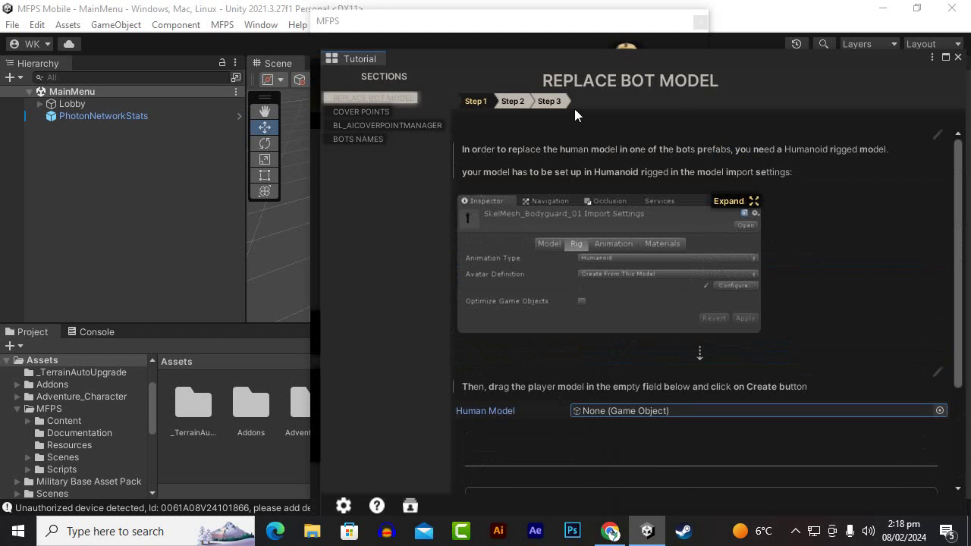
pyautogui.click(957, 57)
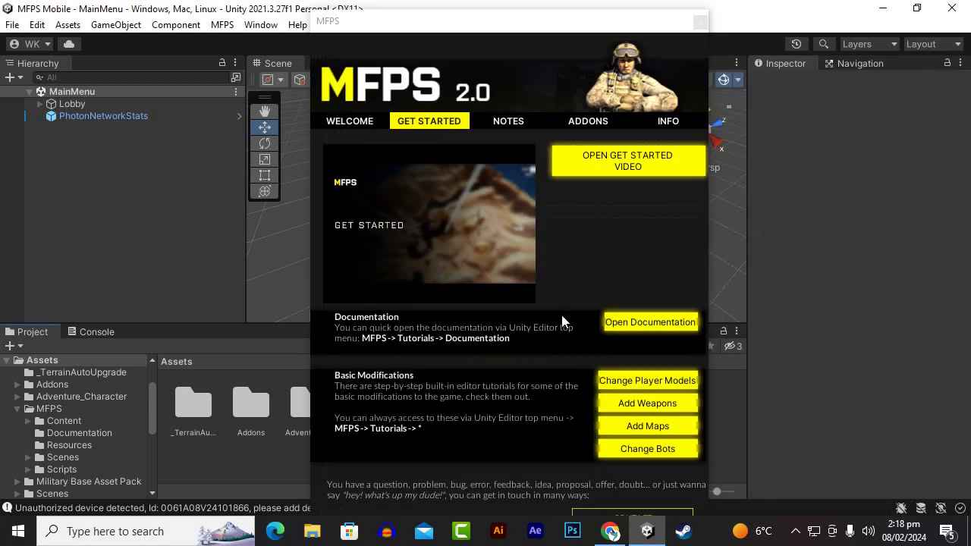
# Focus the MFPS 2.0 window by its title bar and close it
pyautogui.click(700, 23)
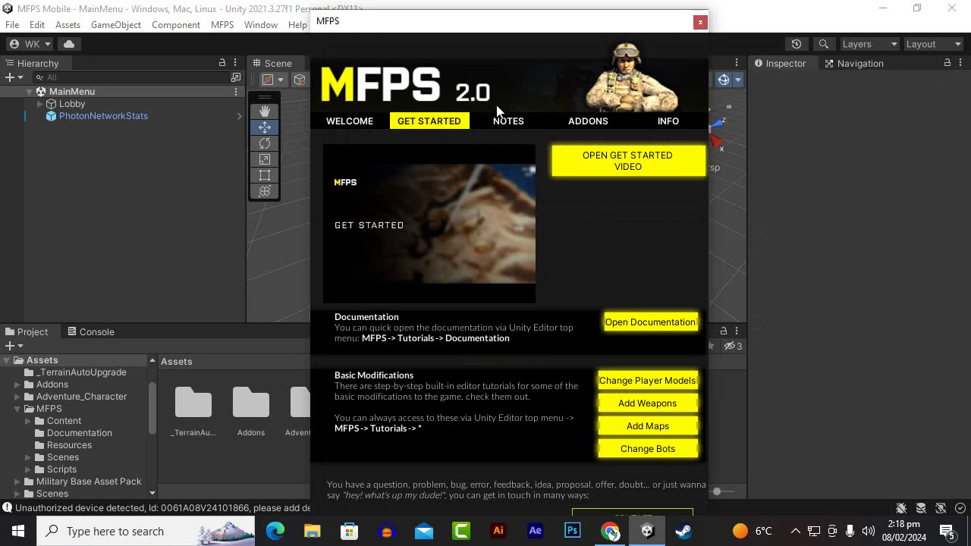
pyautogui.click(700, 22)
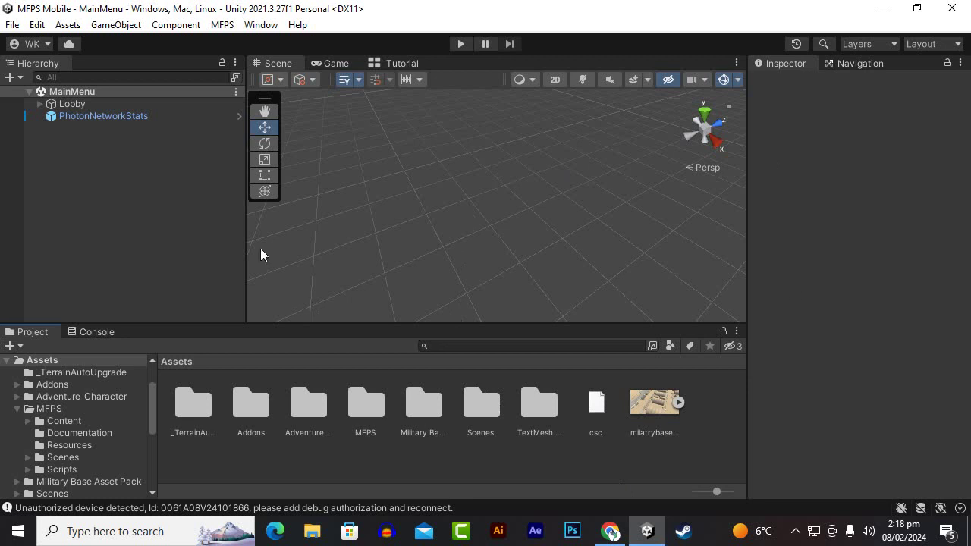
pyautogui.click(221, 27)
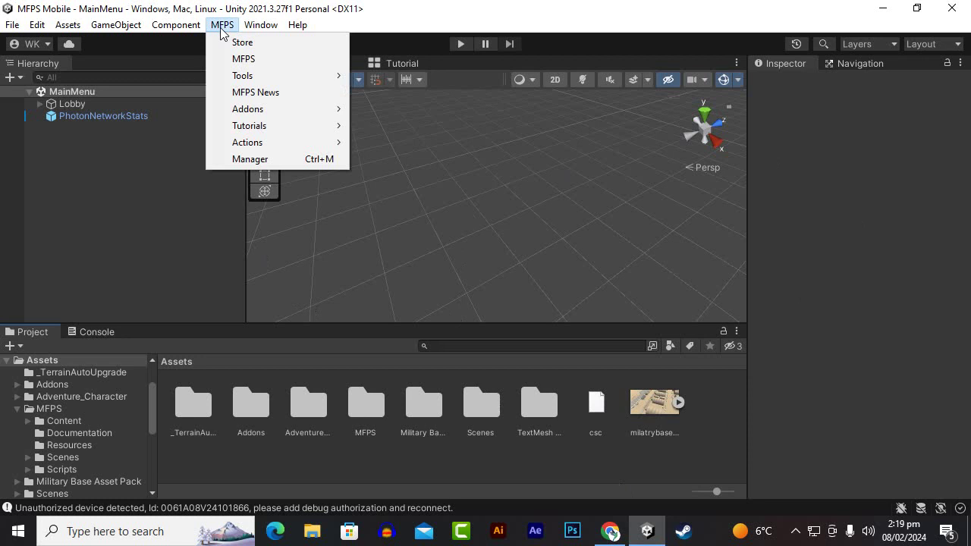
pyautogui.click(160, 233)
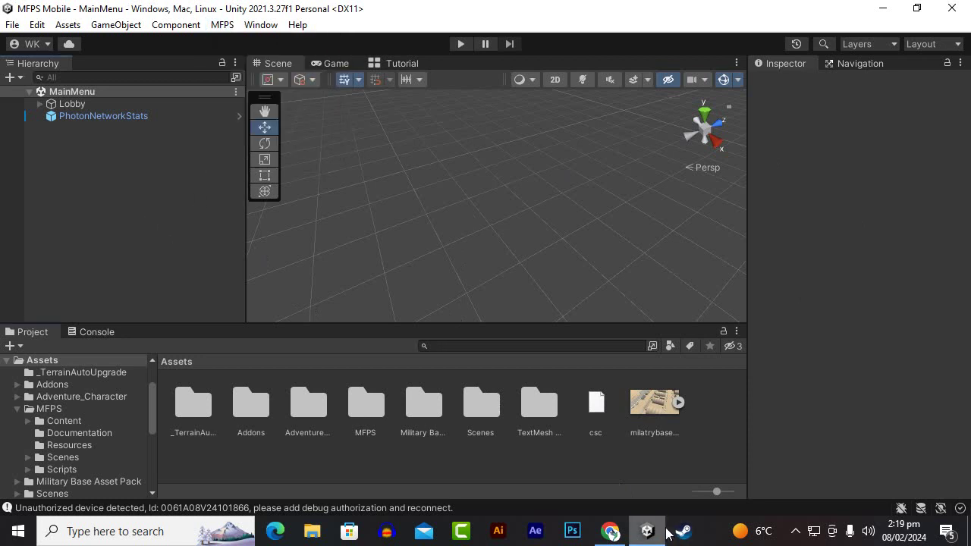
pyautogui.moveTo(667, 533)
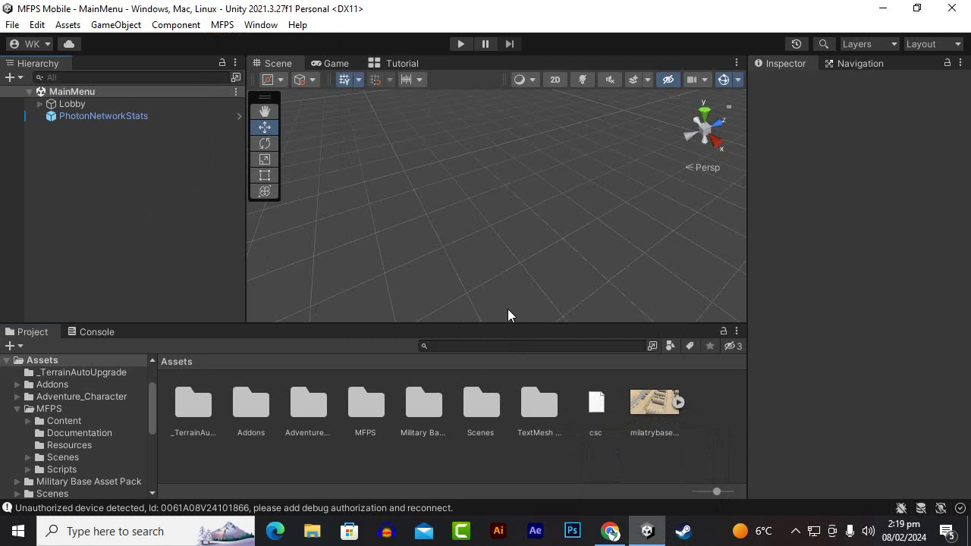